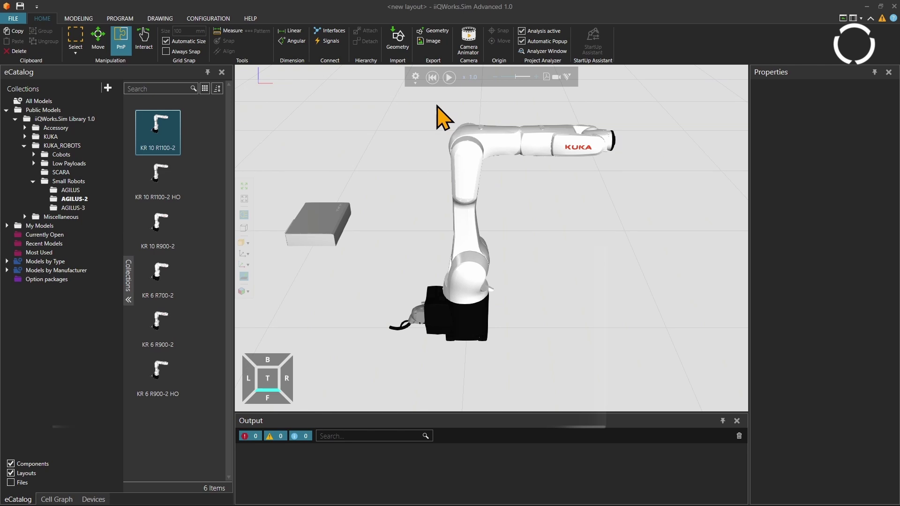
Step: Select the KR 10 R1100-2 robot and open KR C5-2 micro Tool Management from Devices
click(468, 143)
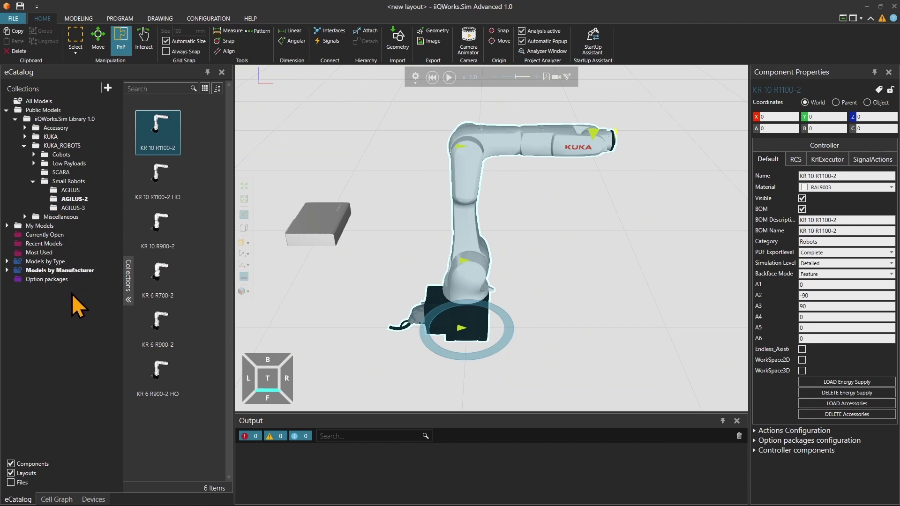
click(92, 499)
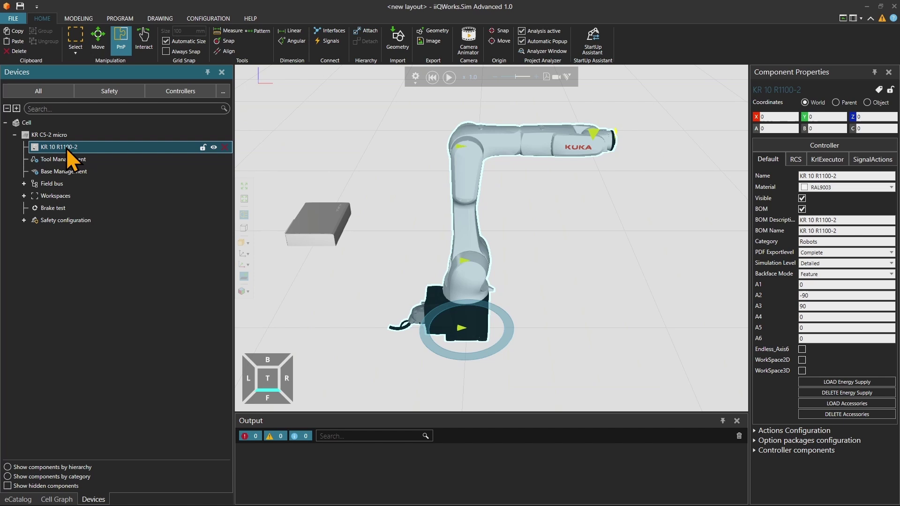
mouse_move(99, 249)
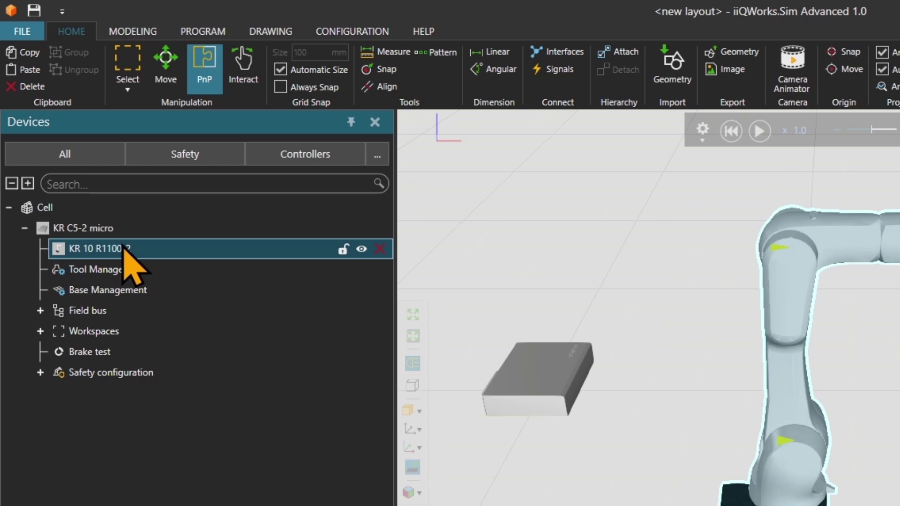
click(124, 289)
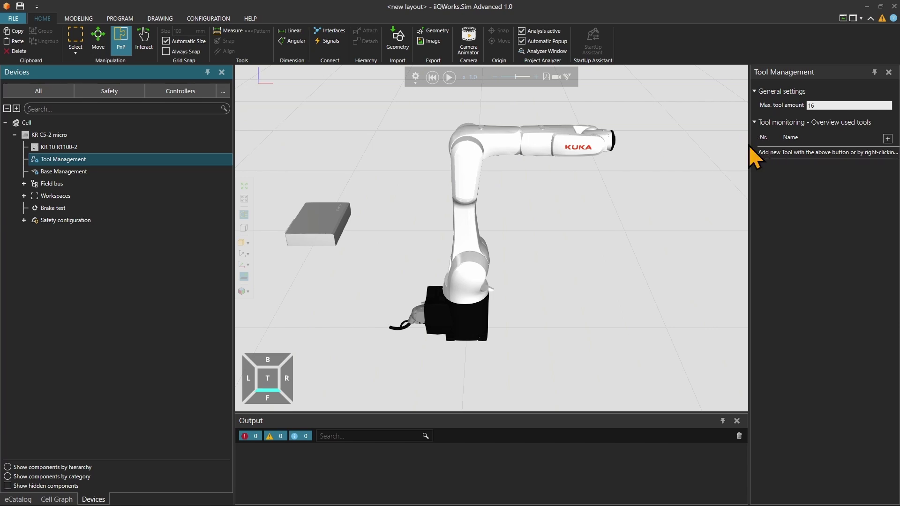
Step: Widen the Tool Management panel and change Max. tool amount from 16 to 32
drag(750, 145, 627, 155)
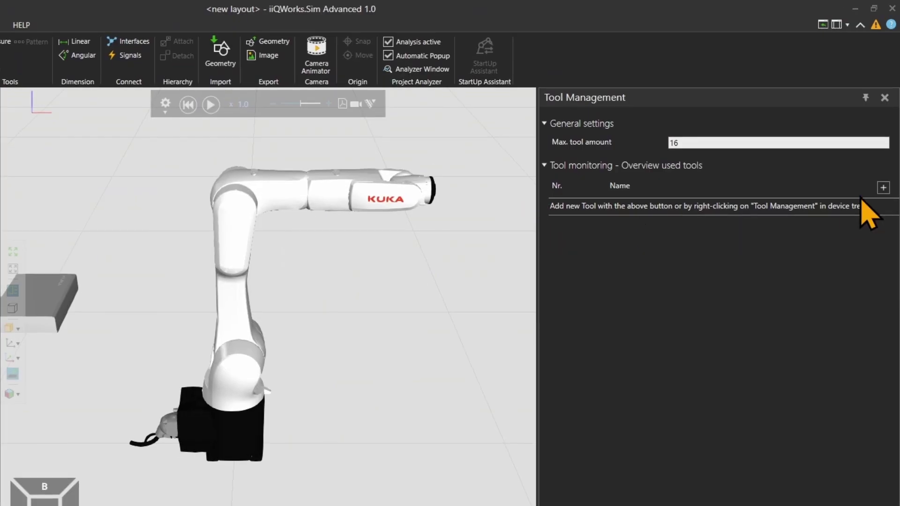
double_click(707, 141)
text(3)
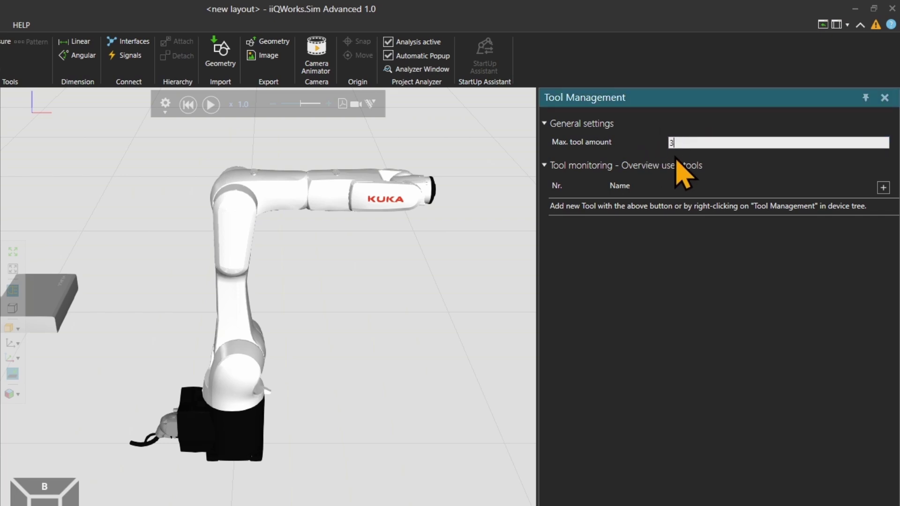
text(2)
key(Return)
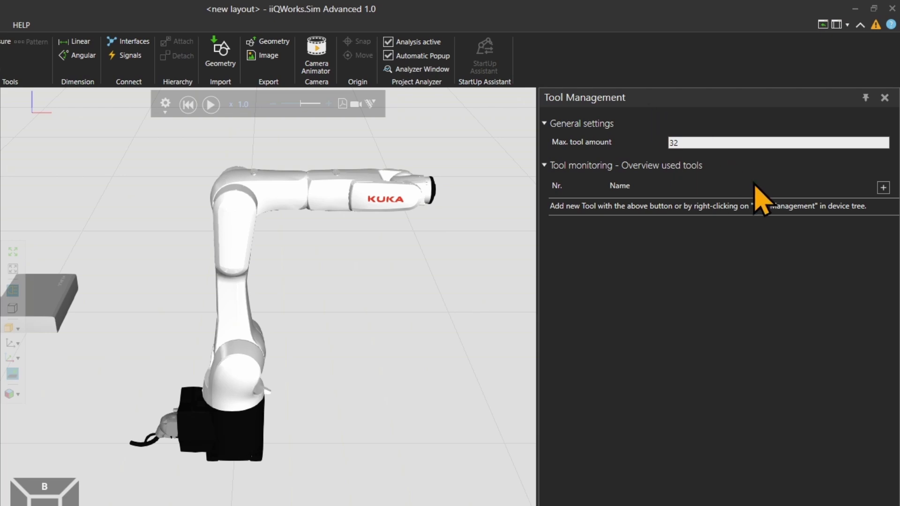
Step: Add a new tool with number 1 from the Tool monitoring + button
click(882, 190)
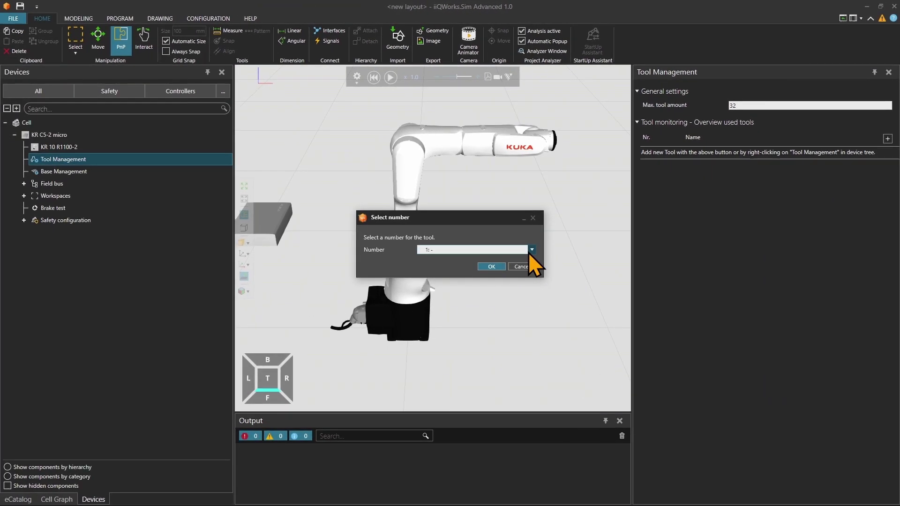
click(530, 251)
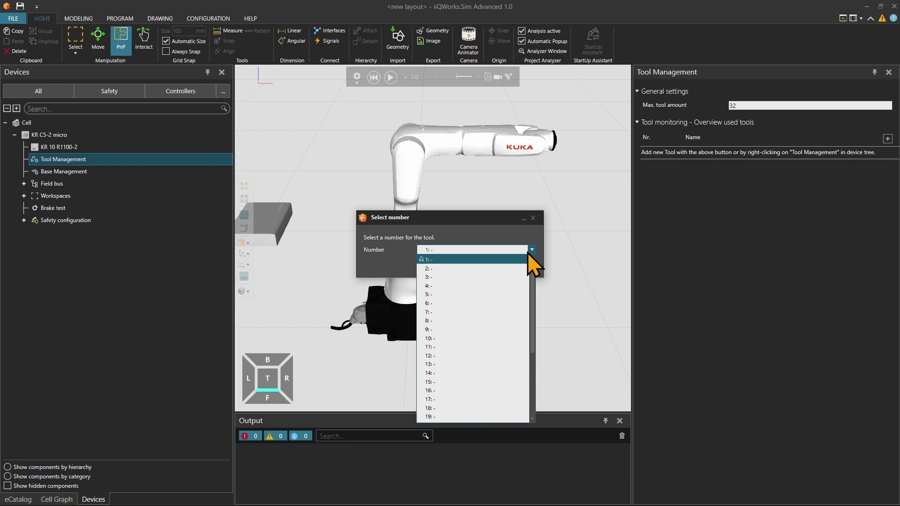
click(470, 267)
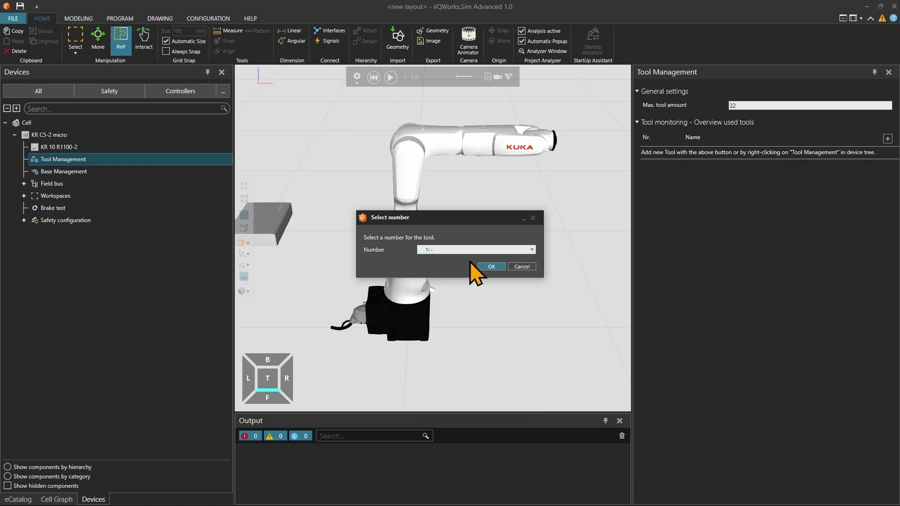
click(488, 265)
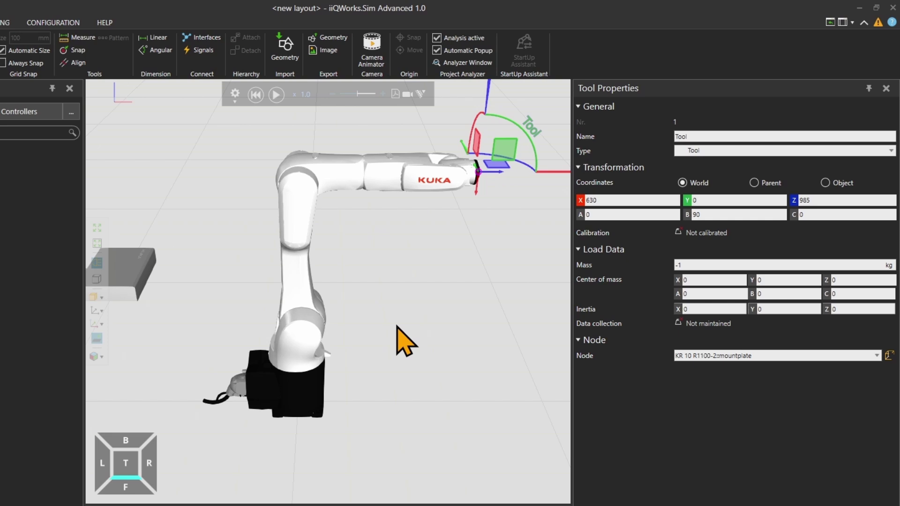
Step: Rename tool 1 to MyNewToolName, leaving its type as Tool
double_click(682, 137)
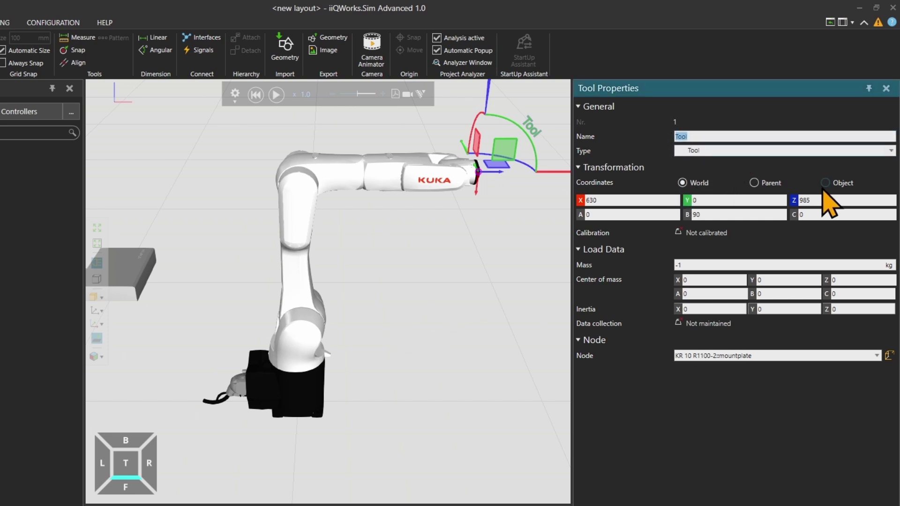
text(M)
text(Name)
click(813, 151)
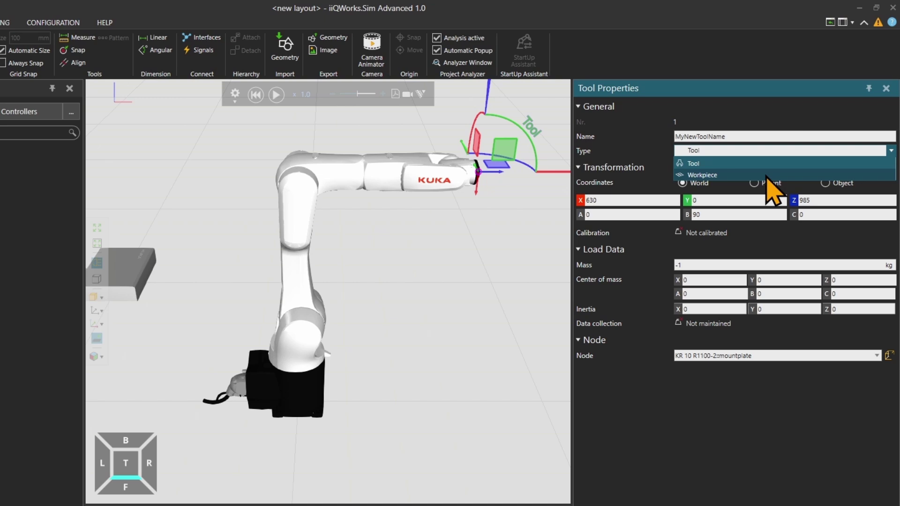
click(766, 167)
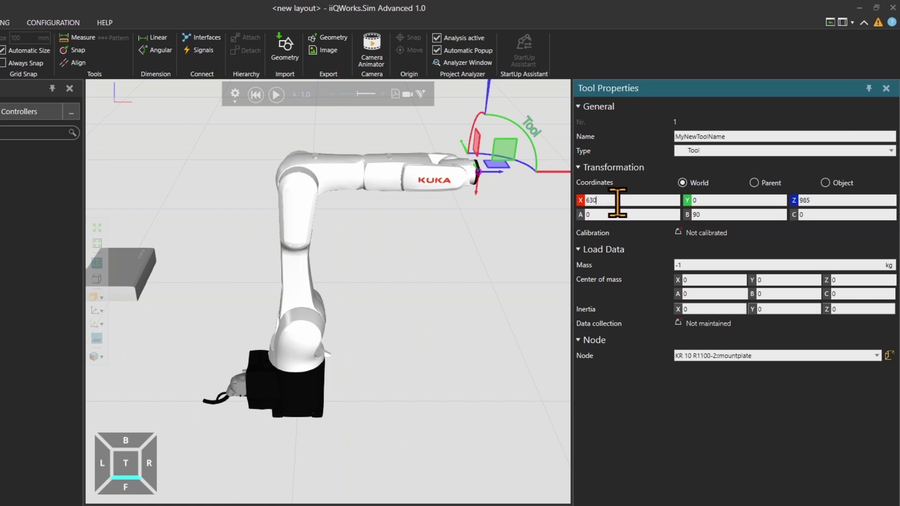
text(+200)
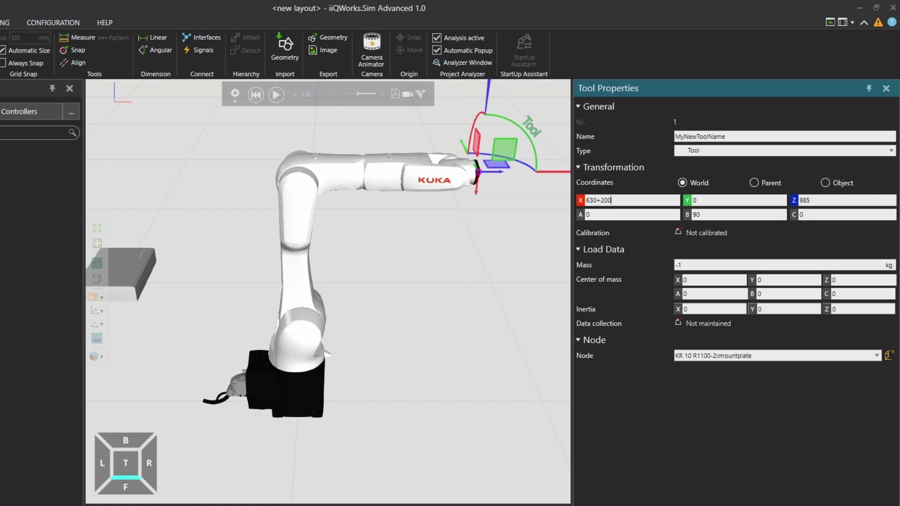
Step: Position the MyNewToolName frame at X 830 (+200), Y -100 with C rotation 90
key(Return)
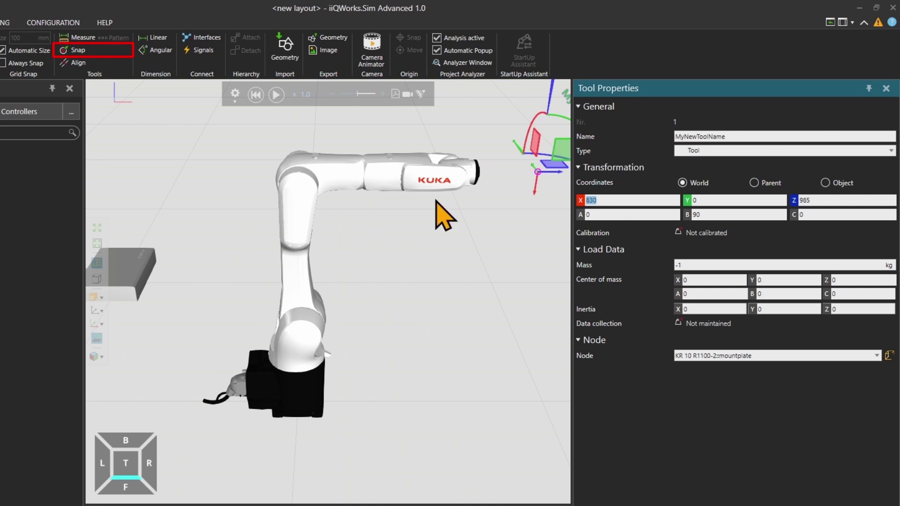
middle_drag(483, 251, 382, 241)
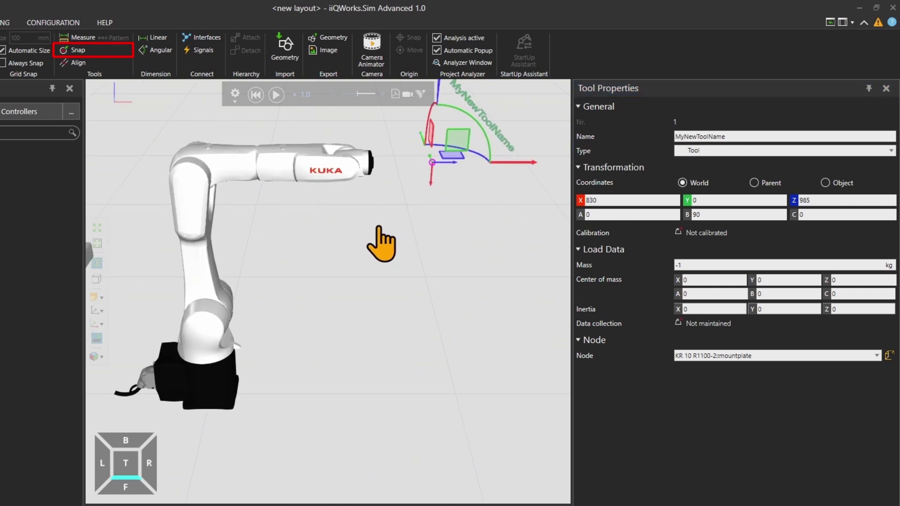
middle_drag(483, 191, 468, 217)
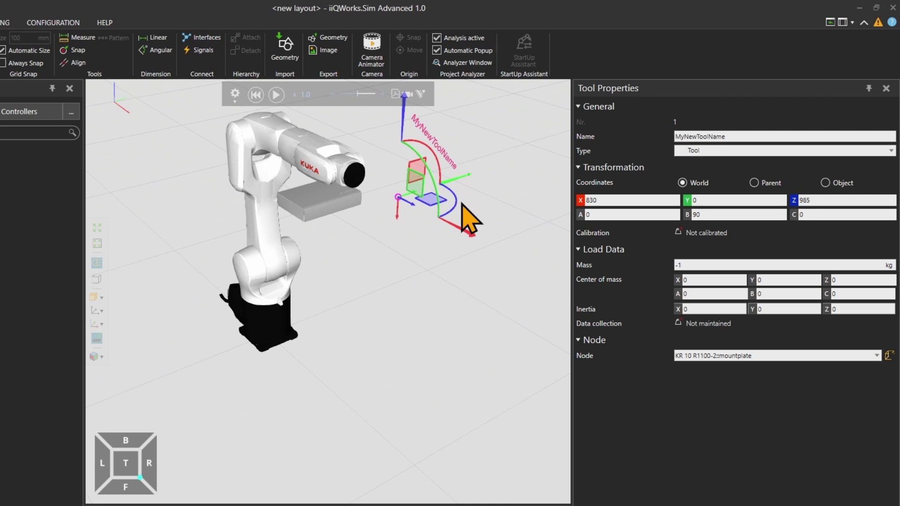
drag(460, 176, 425, 179)
text(-90)
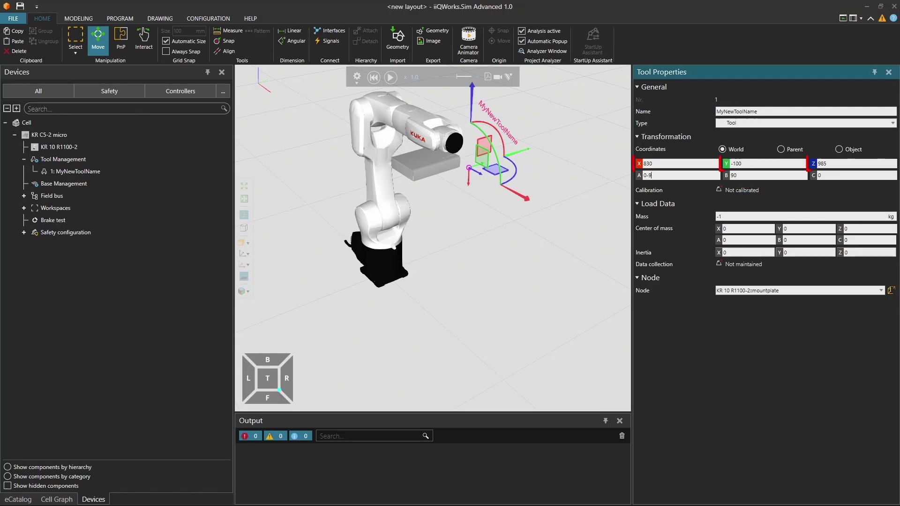
key(Return)
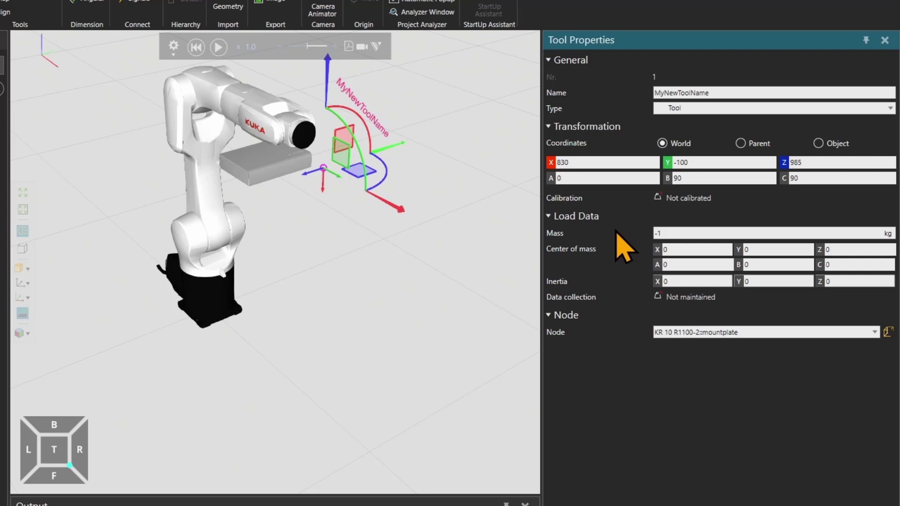
Step: Set the tool mass to 10 kg and center of mass to Y -50, Z 100
click(676, 234)
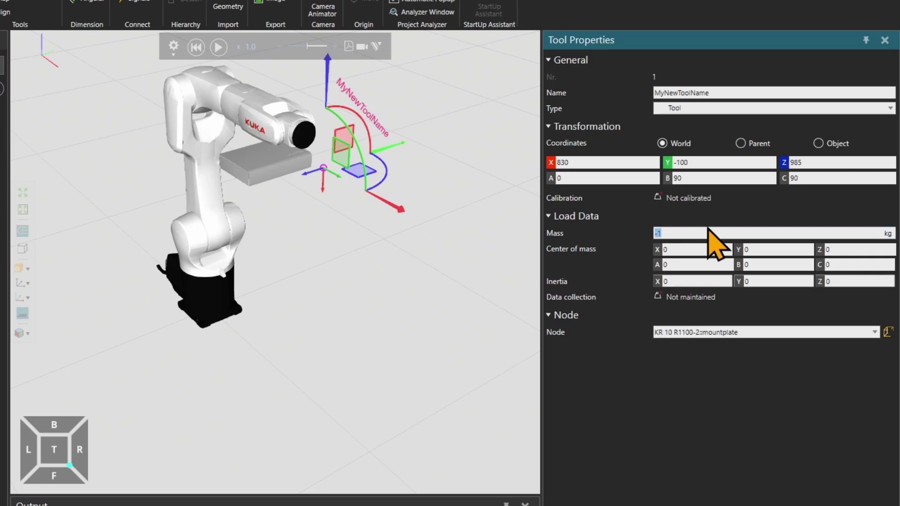
text(10)
key(Return)
click(706, 248)
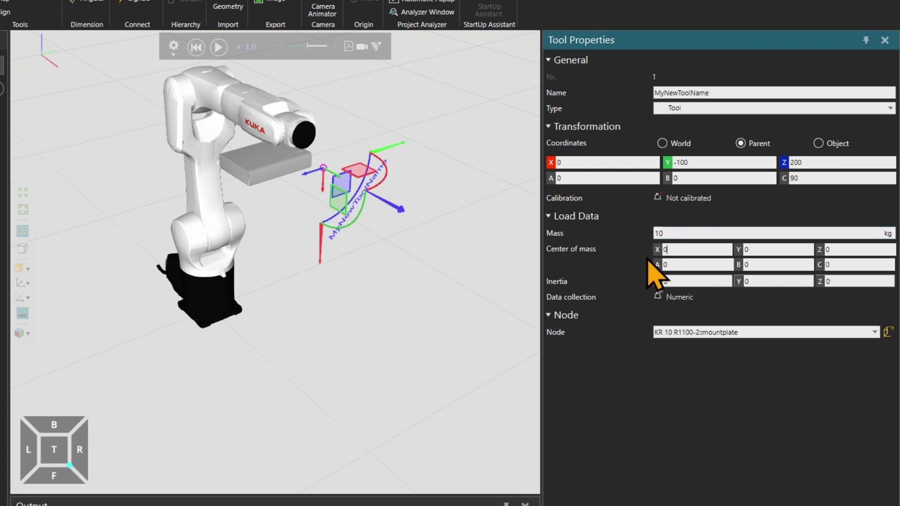
key(Tab)
text(50)
key(Tab)
text(00)
key(Tab)
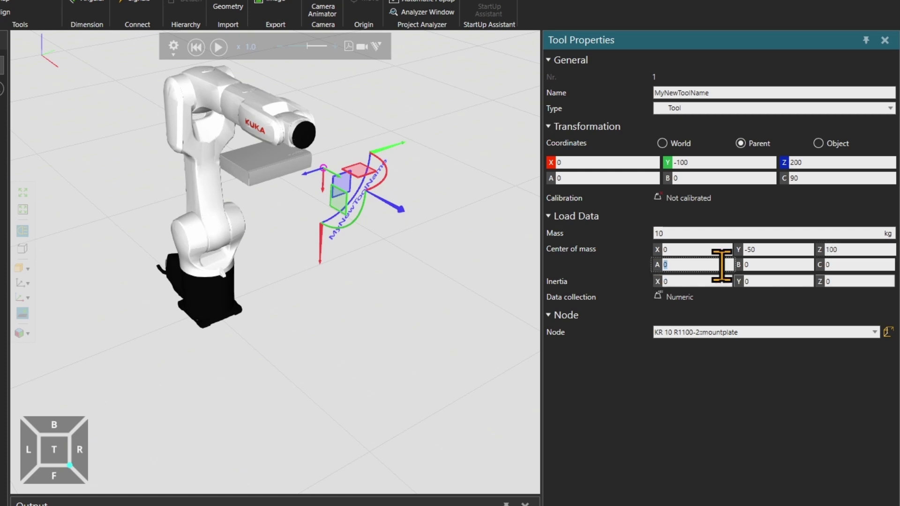
Step: Enter inertia values X 0.2, Y 0.25 and Z 0.23
click(703, 282)
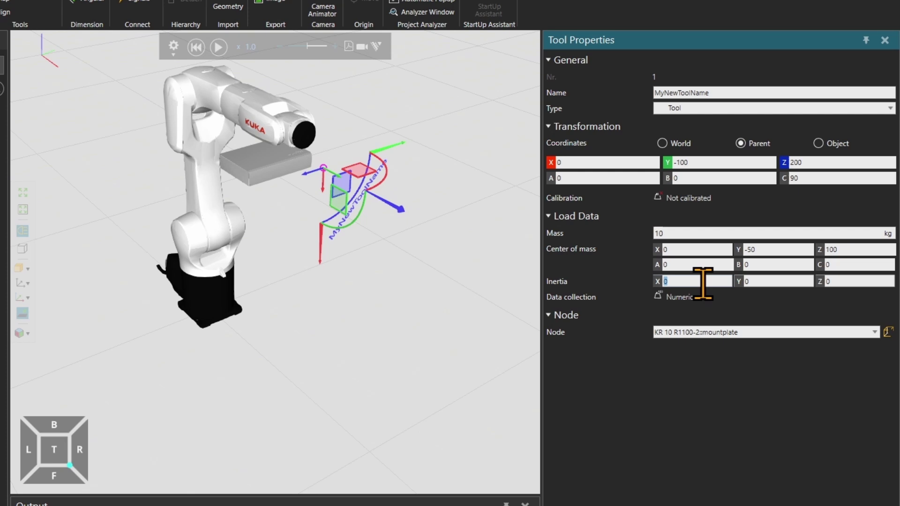
text(0.2)
key(Tab)
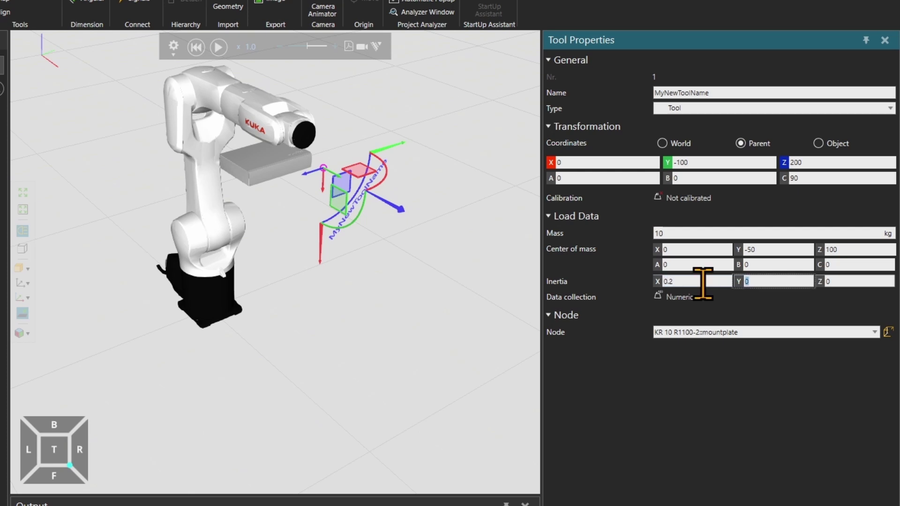
text(0.25)
key(Tab)
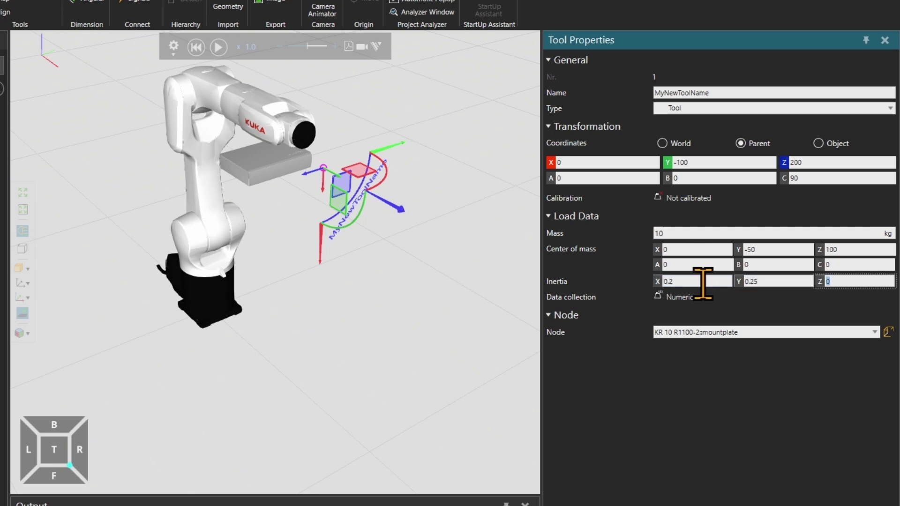
text(0.23)
Step: Commit inertia Z 0.23 and keep KR 10 R1100-2::mountplate as the tool's node
key(Return)
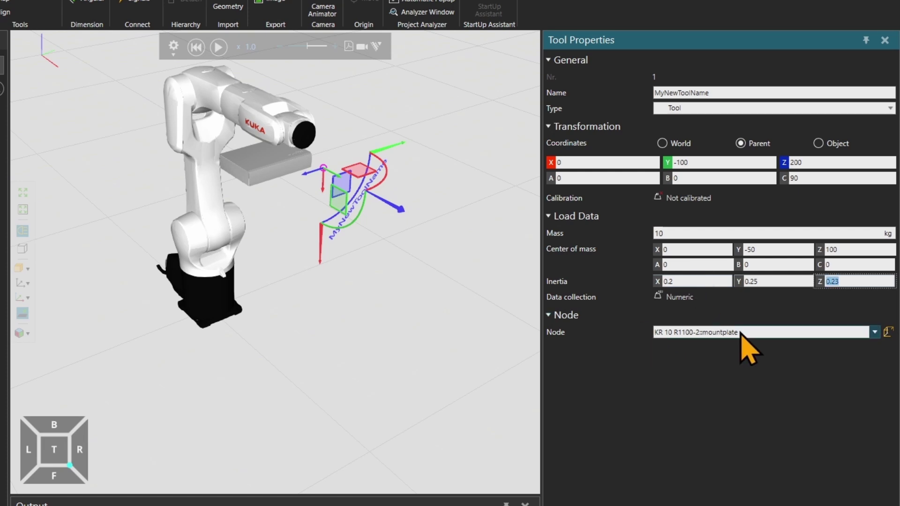
click(795, 333)
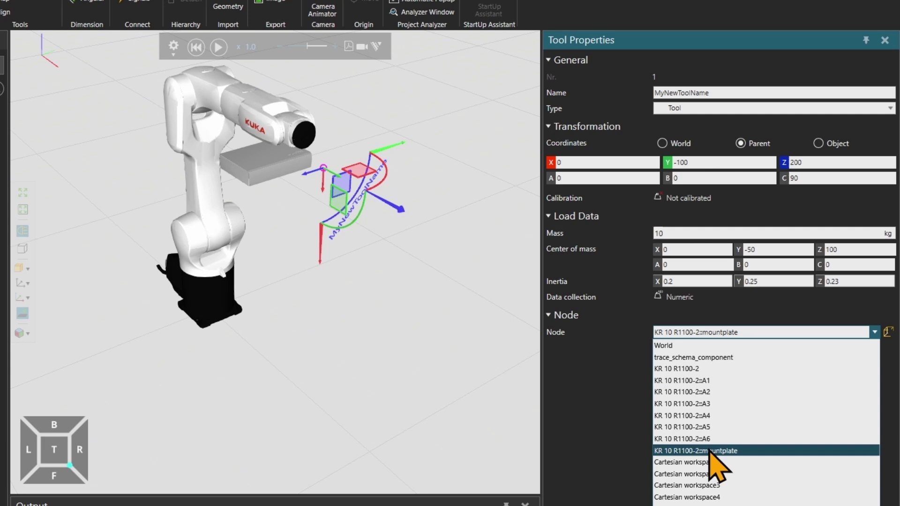
click(710, 454)
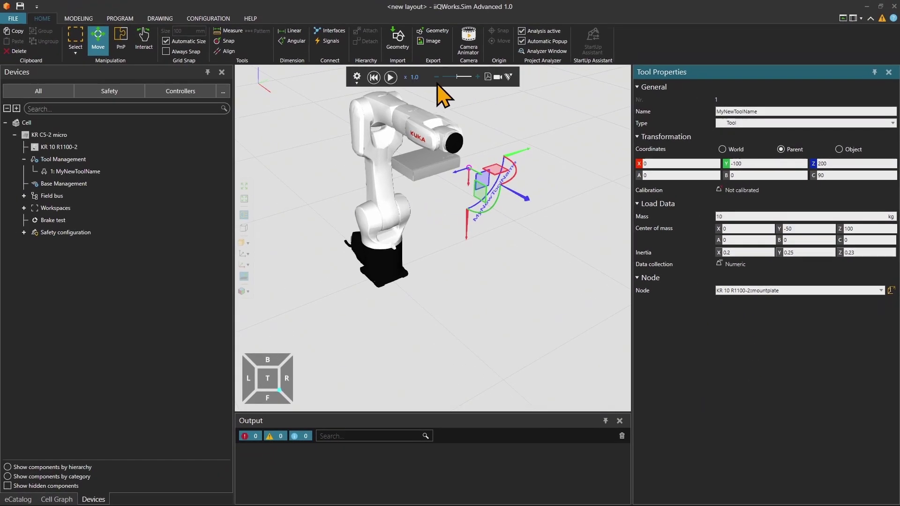
click(373, 76)
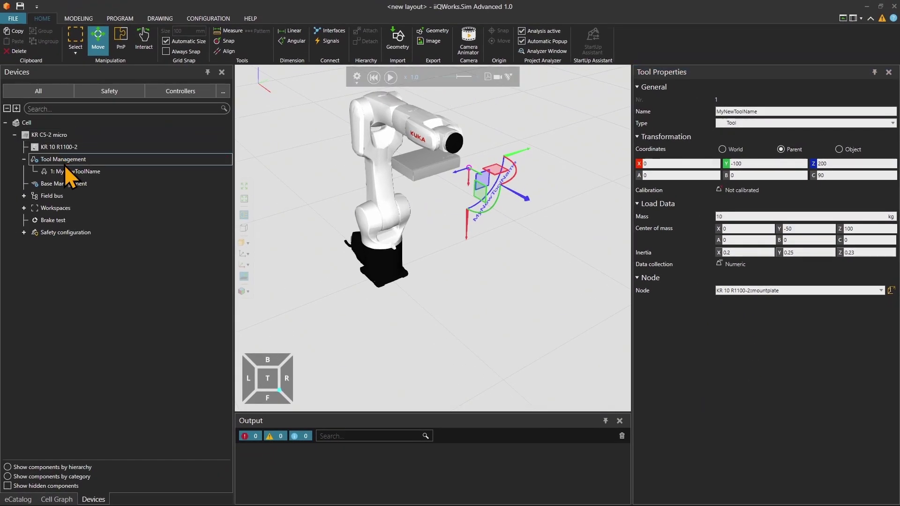
Step: Add a tool numbered 10 through Tool Management's Add tool context menu
mouse_move(75, 172)
right_click(77, 161)
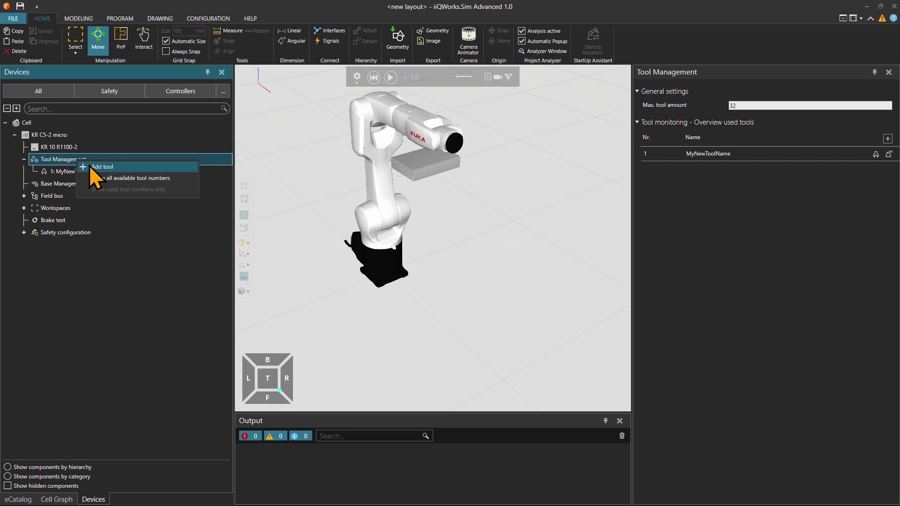
click(89, 165)
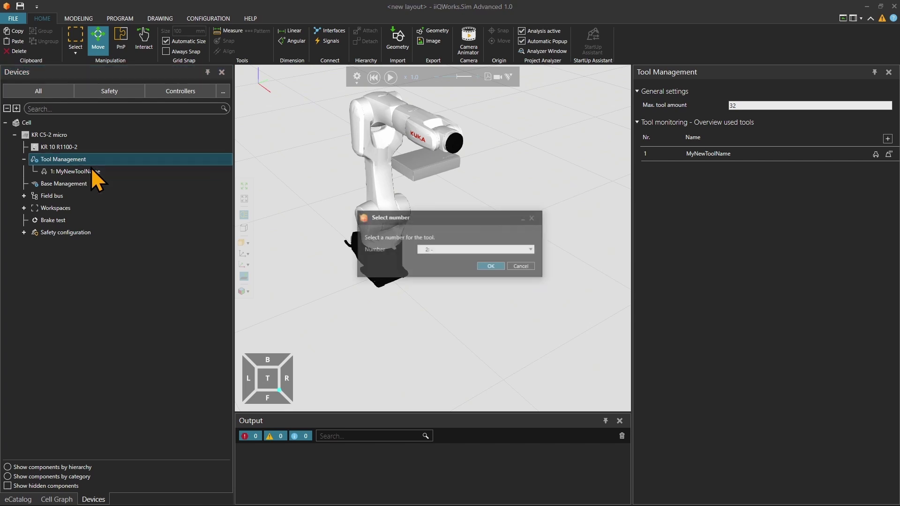
click(504, 251)
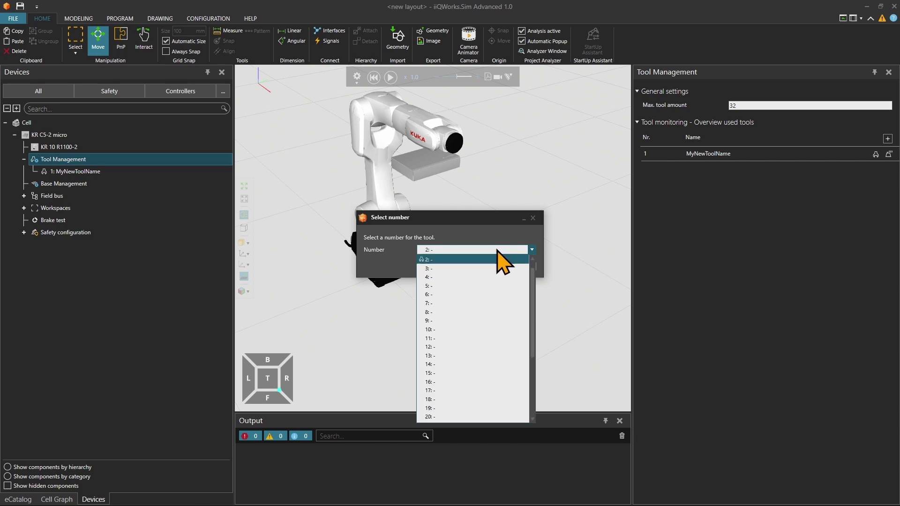
scroll(470, 260, up, 1)
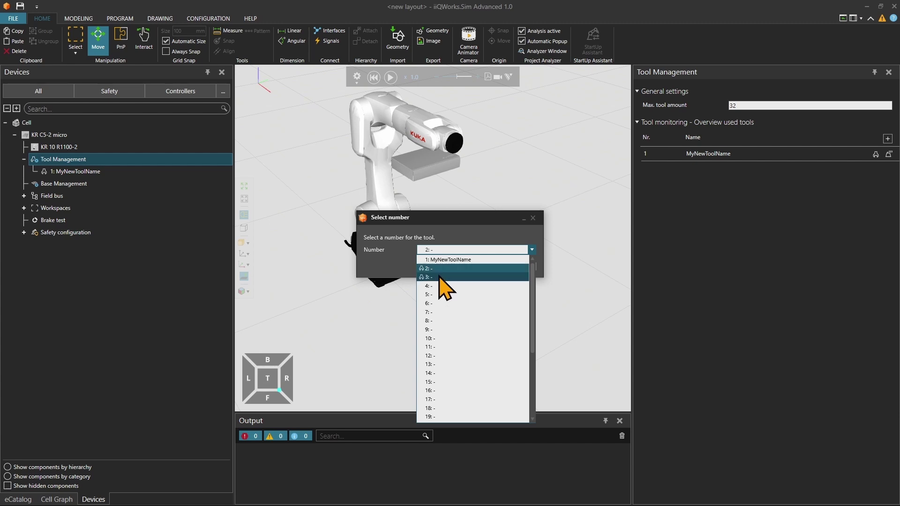
click(440, 346)
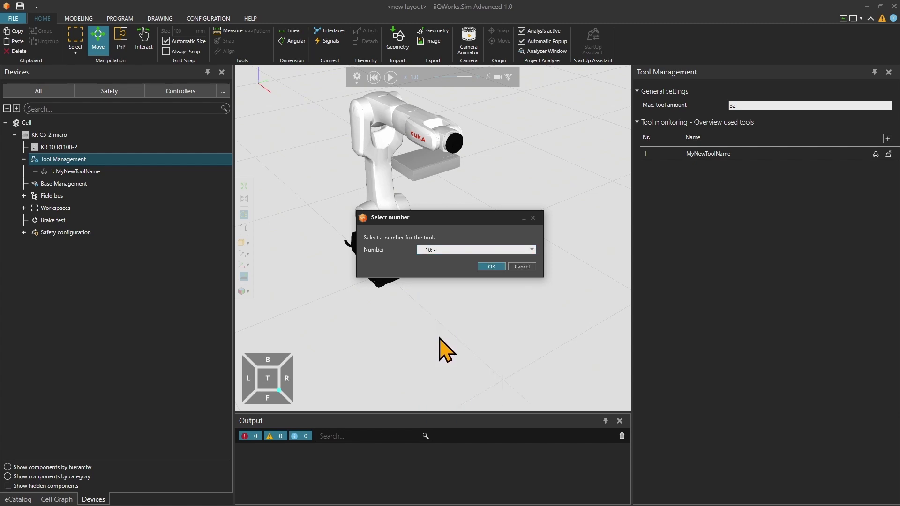
Step: Confirm tool 10, name it MySecondNewTool, and drag its frame to Y -142.211, Z 255.16
click(491, 266)
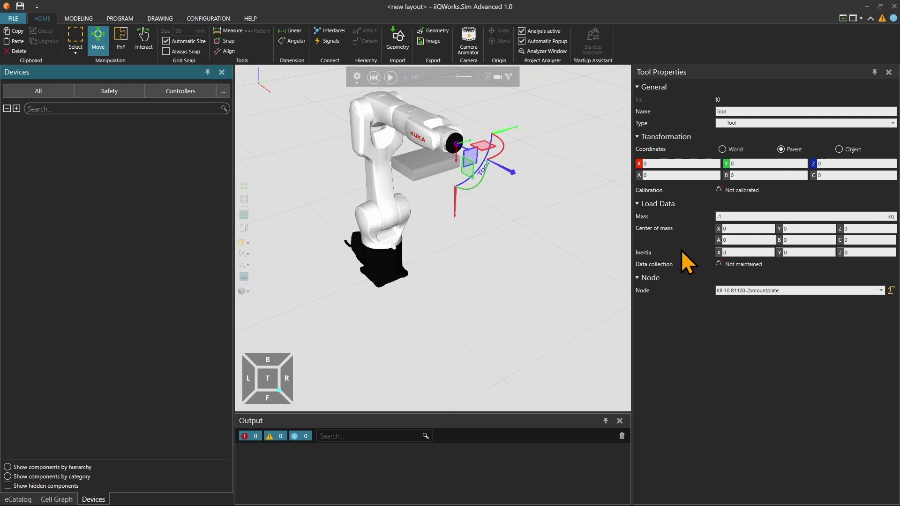
click(738, 110)
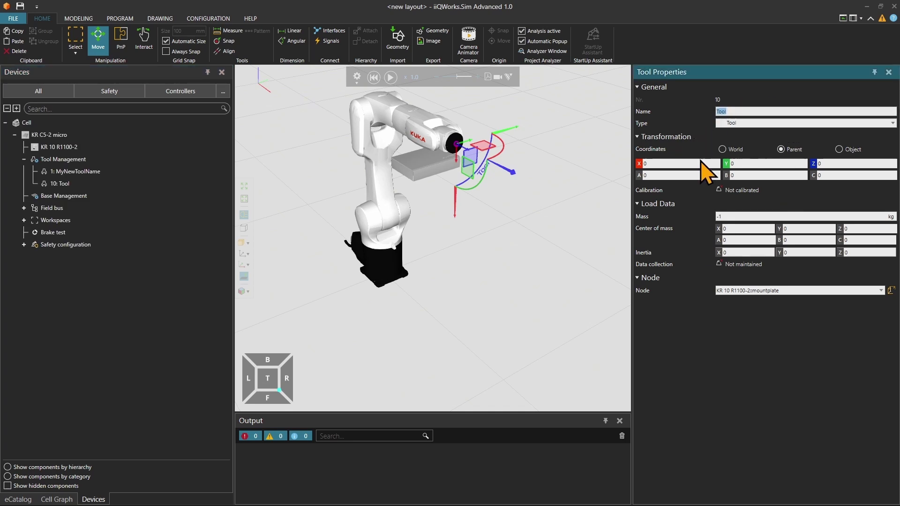
text(MySecond)
text(NewTool)
drag(506, 133, 483, 156)
mouse_move(432, 190)
mouse_down()
mouse_move(524, 215)
mouse_move(499, 174)
mouse_up()
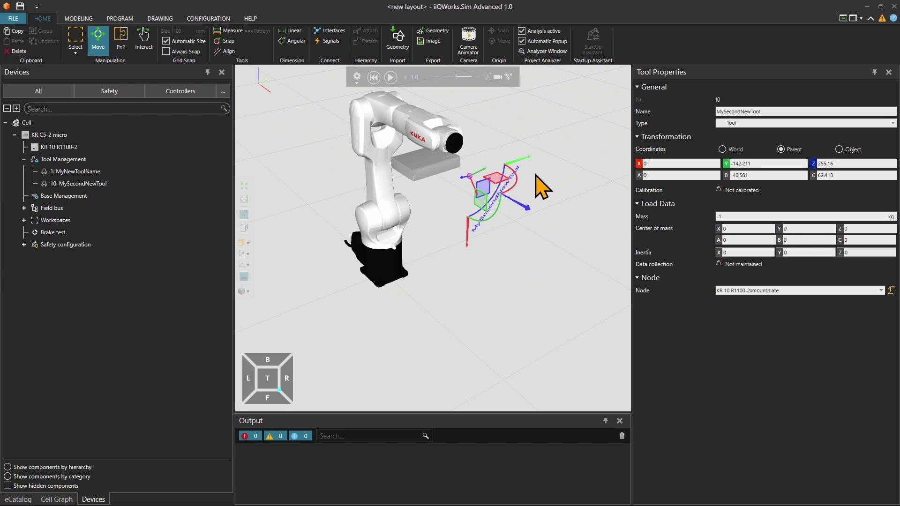
Step: Set the KR 10 R1100-2 jog tool to TOOL_DATA[2] in the PROGRAM tab's Jog settings
mouse_move(78, 172)
mouse_down()
mouse_move(88, 177)
mouse_move(78, 163)
mouse_up()
click(380, 126)
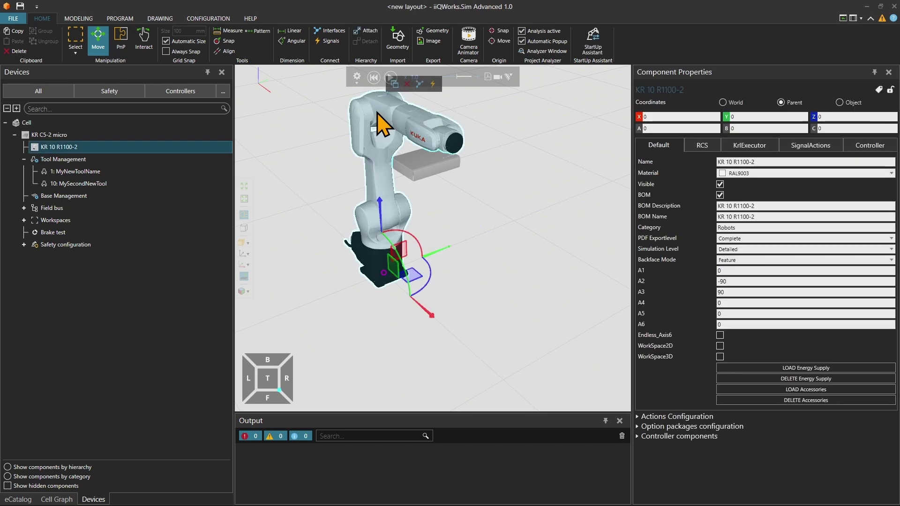
click(115, 19)
click(717, 500)
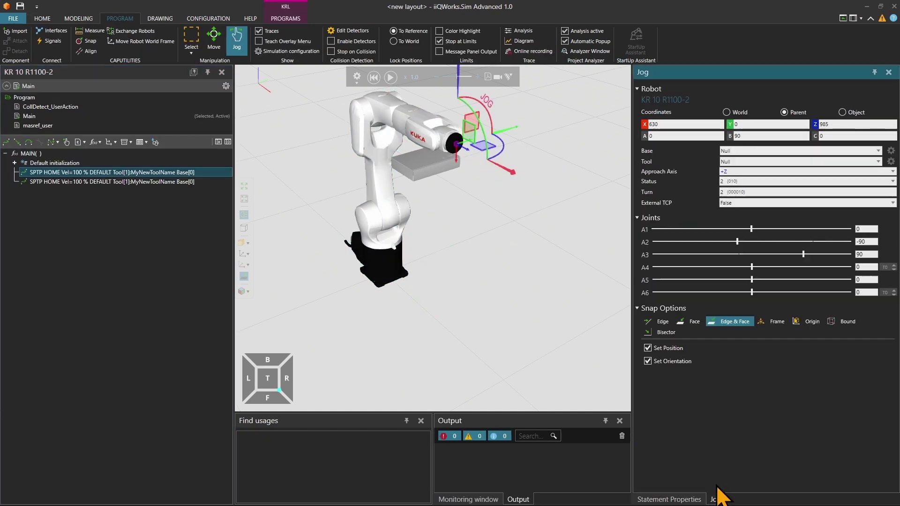
click(770, 162)
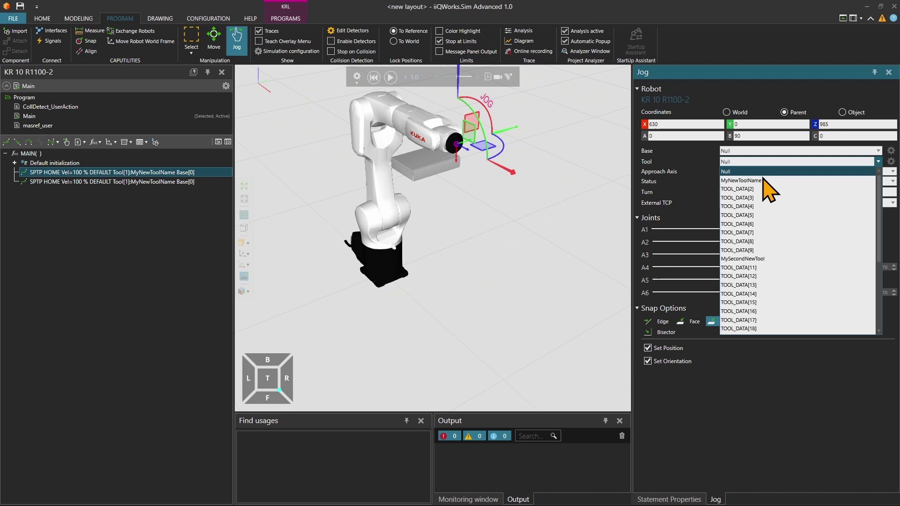
click(754, 191)
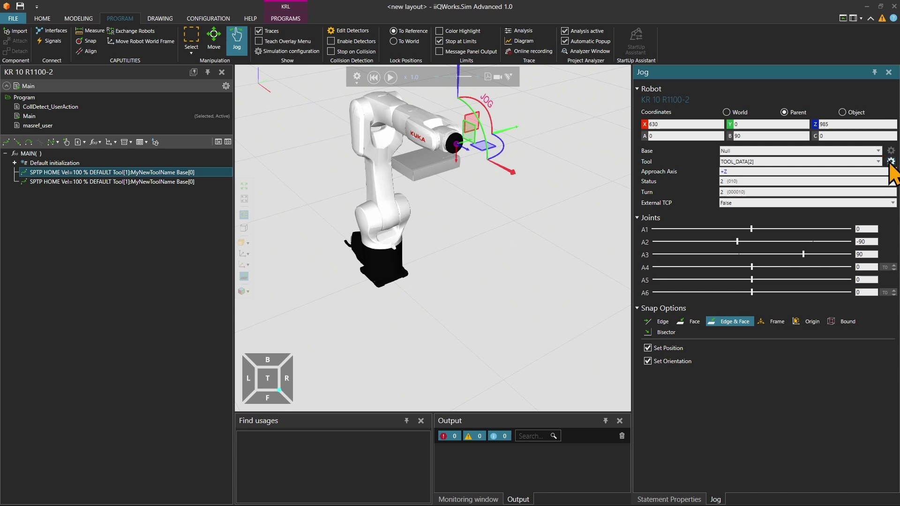
Step: Create Tool in slot 2 and drag its frame to Y -125.222, Z 228.683, with 15 kg mass
click(891, 162)
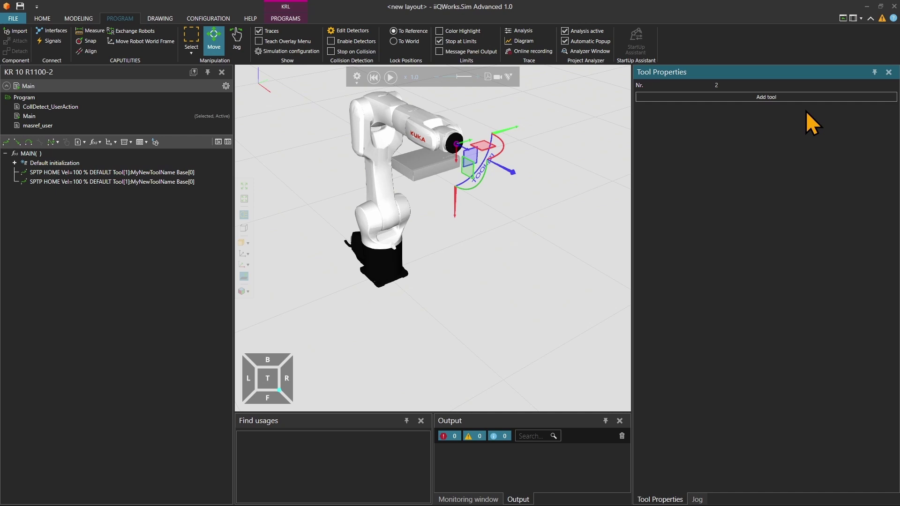
click(772, 97)
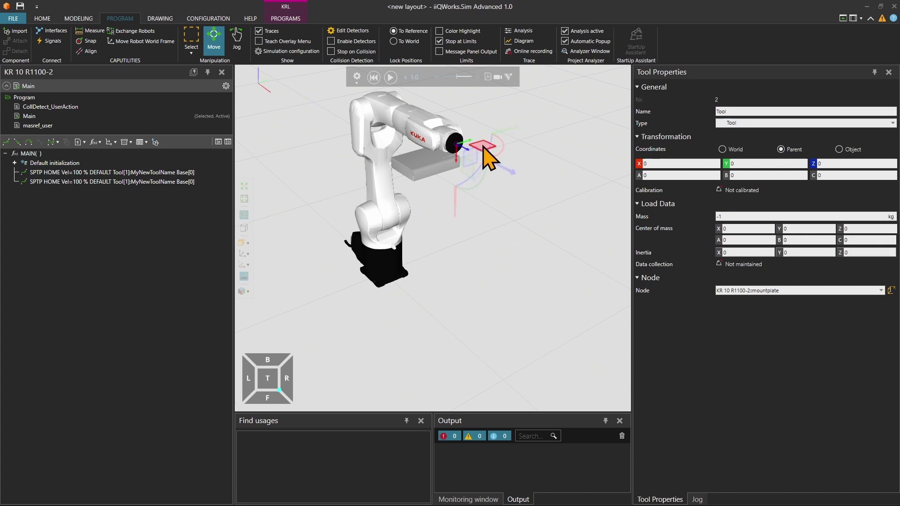
mouse_move(483, 146)
mouse_down()
mouse_move(560, 144)
mouse_move(516, 171)
mouse_up()
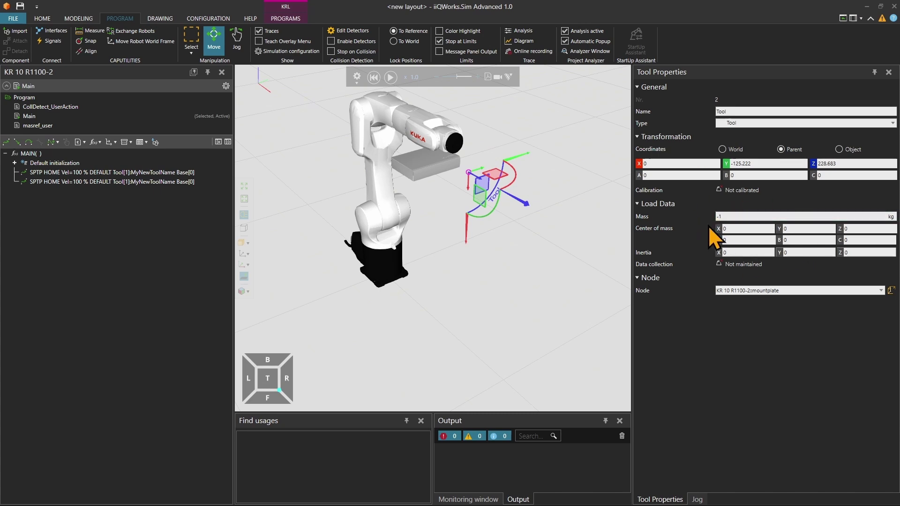
text(15)
Step: Confirm the 15 kg mass, then select 2: Tool in the HOME device tree to edit its name
key(Return)
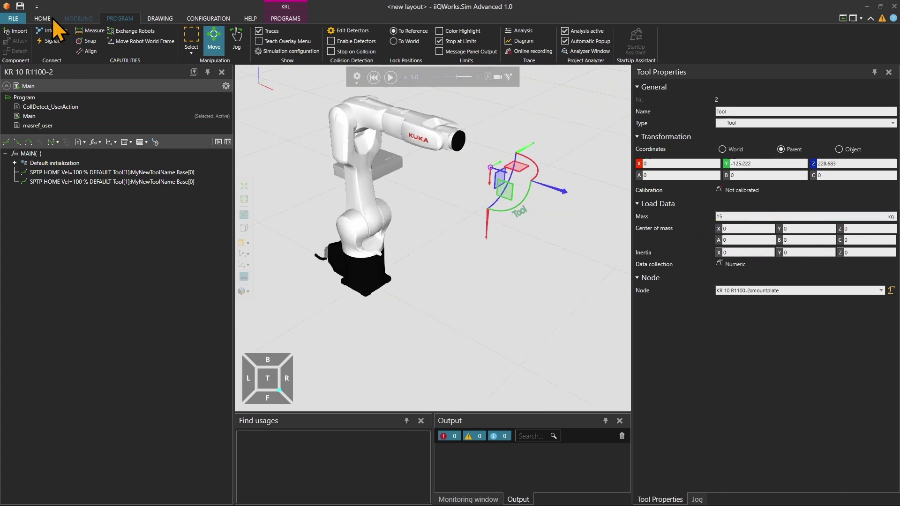
click(36, 17)
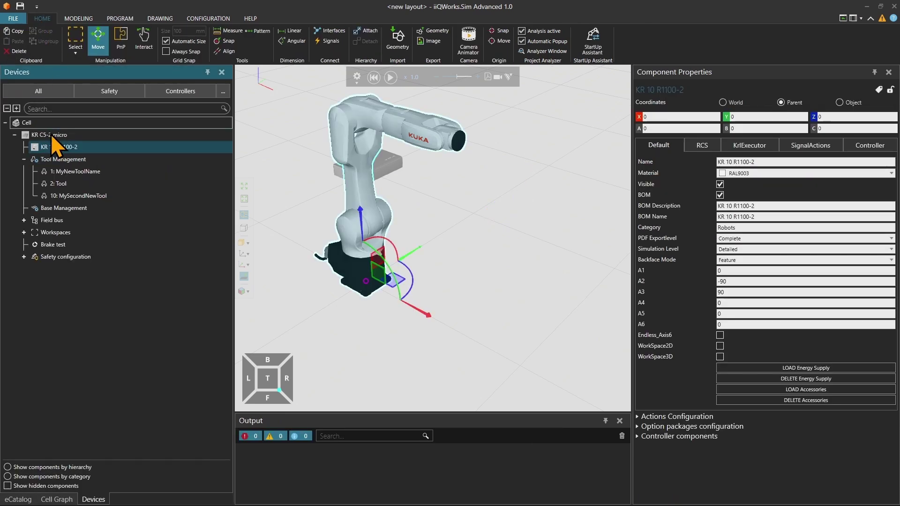
click(67, 185)
click(753, 111)
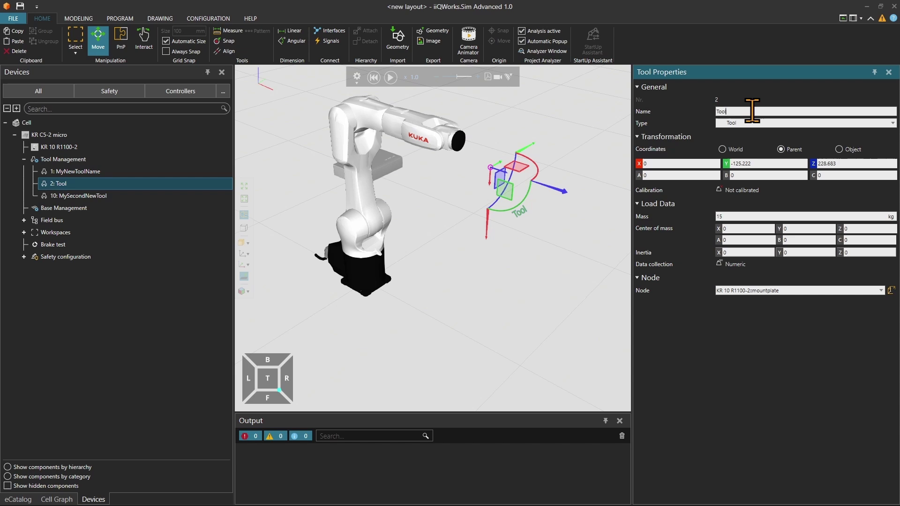